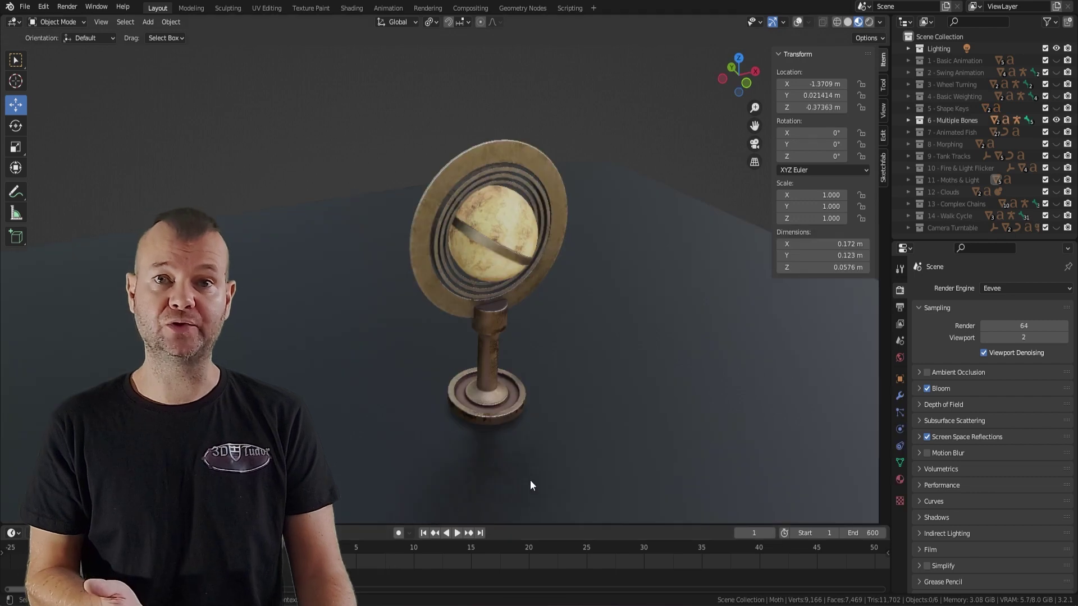
- Start playback of the Shape Keys exercise animation in the timeline
key("space")
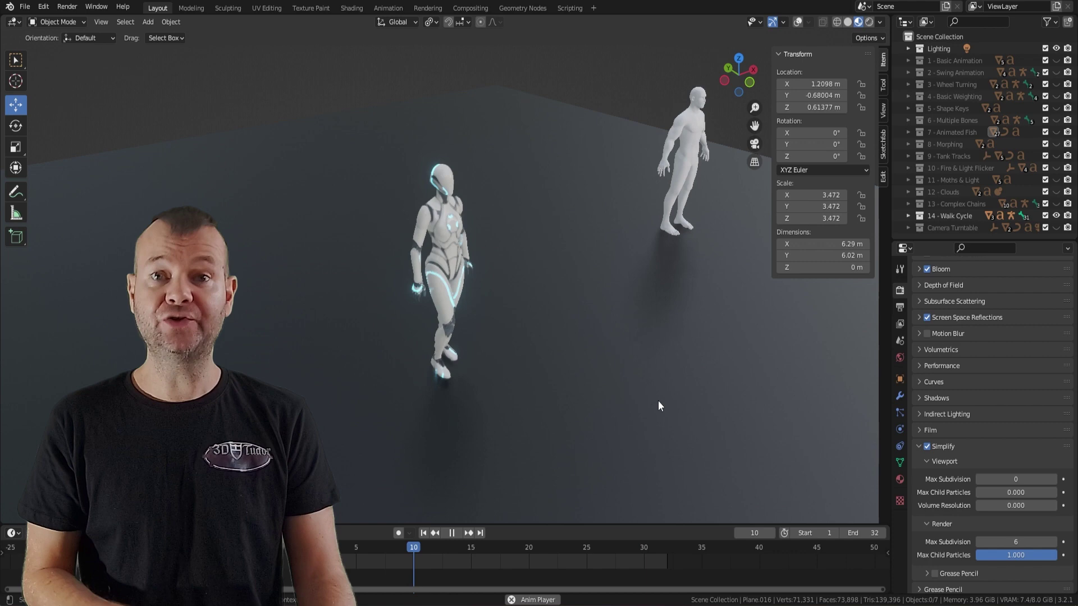
- Switch the viewport to Solid shading so the figures appear plain grey
left_click(847, 22)
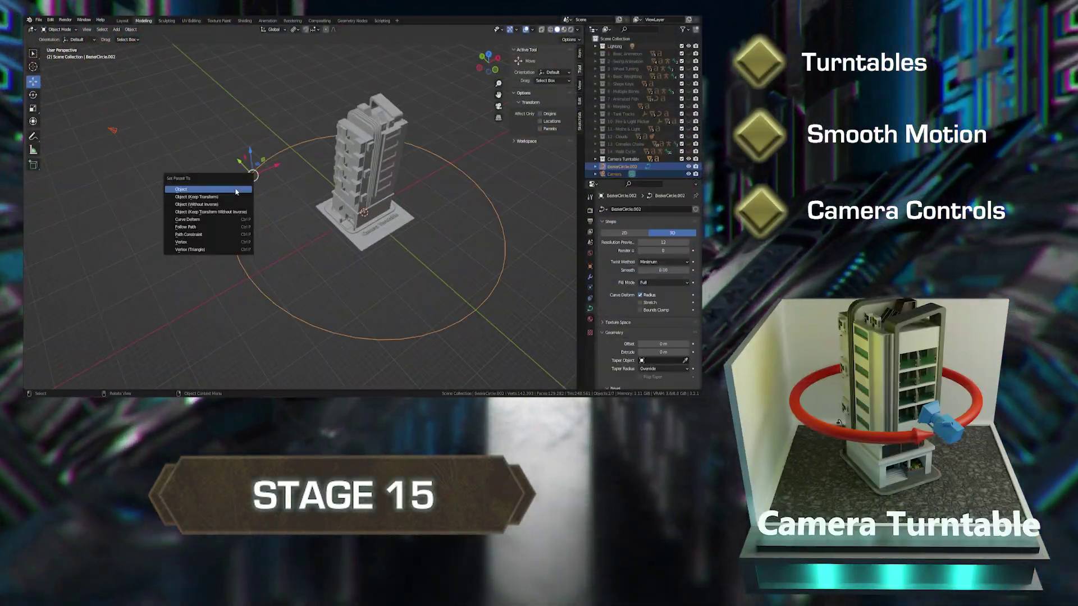
- Check the building through the scene camera, then scrub the stepping-stones animation to frame 128
key("KP_0")
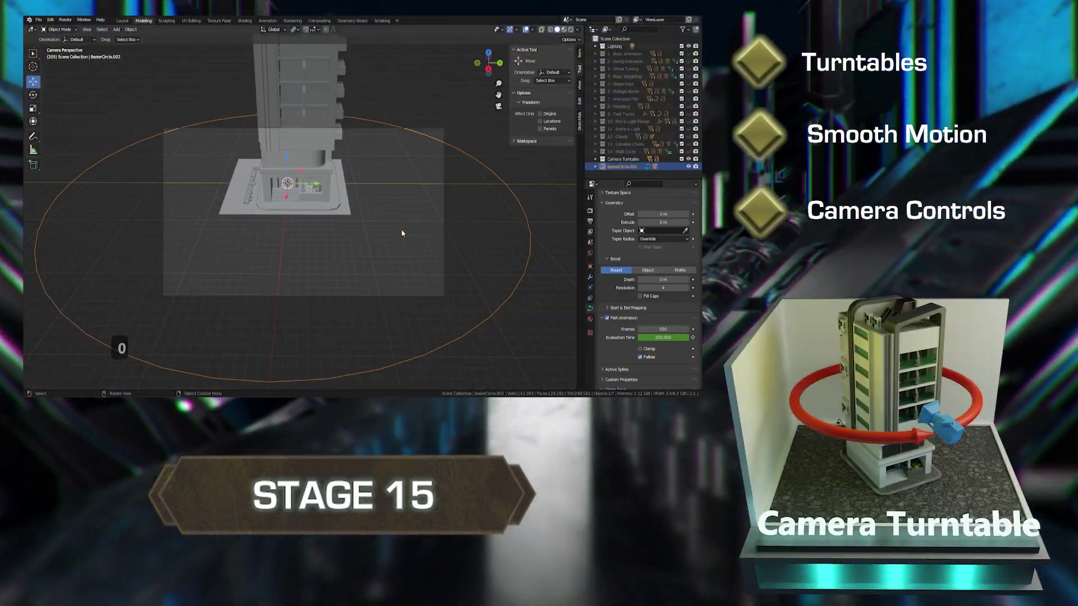
key("KP_0")
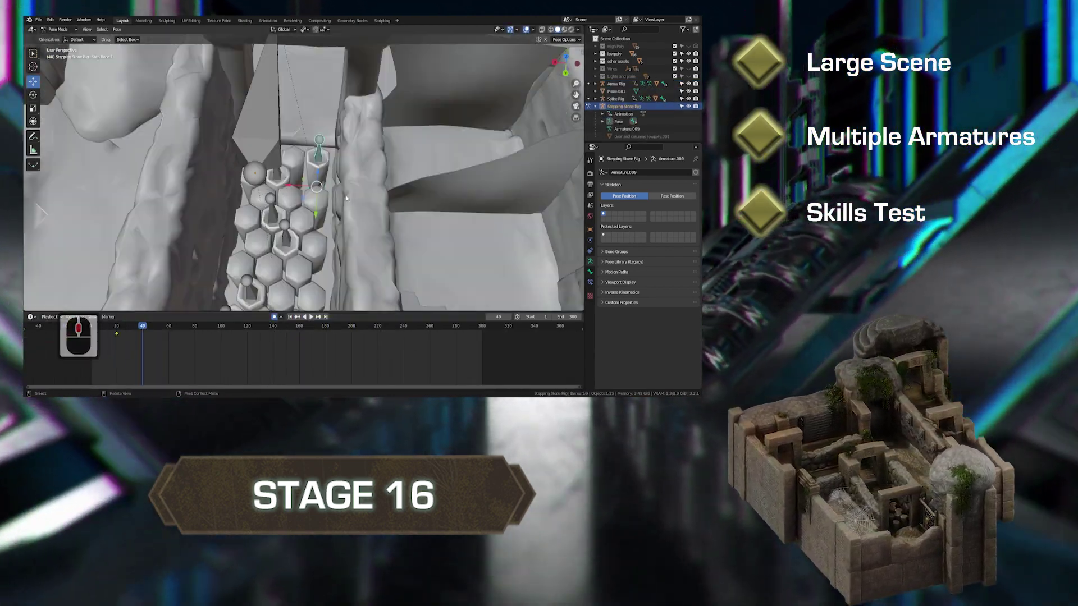
middle_click_drag(346, 198, 253, 254)
left_click(253, 344)
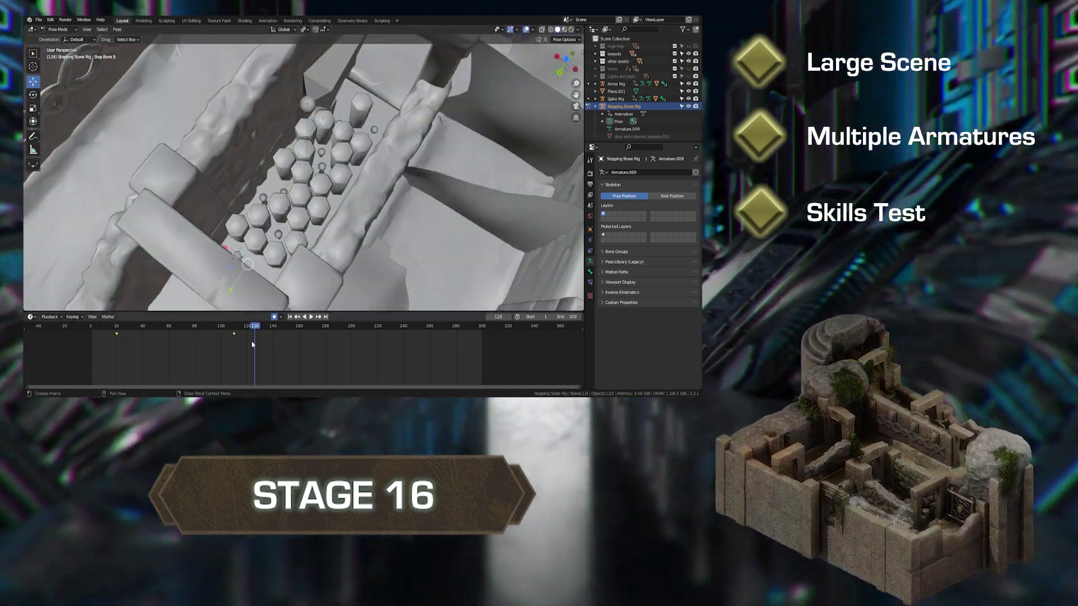